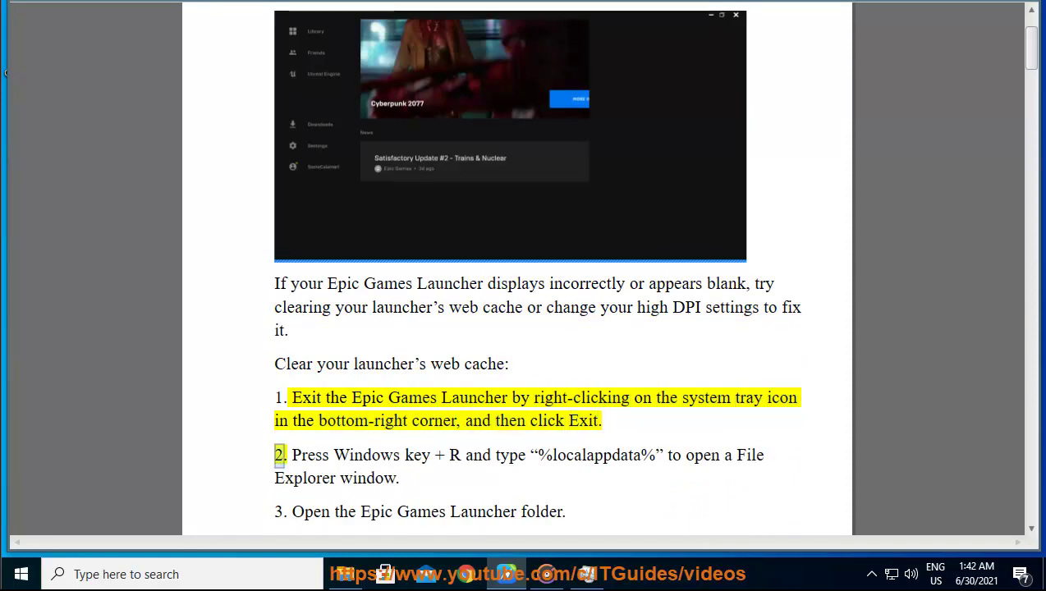
Step: Launch the Epic Games Launcher from Windows search by typing 'EPi'
key("super")
type("EPi")
key("Return")
Step: Choose Exit from the Epic icon in the hidden tray icons, then scroll the guide down
left_click(871, 574)
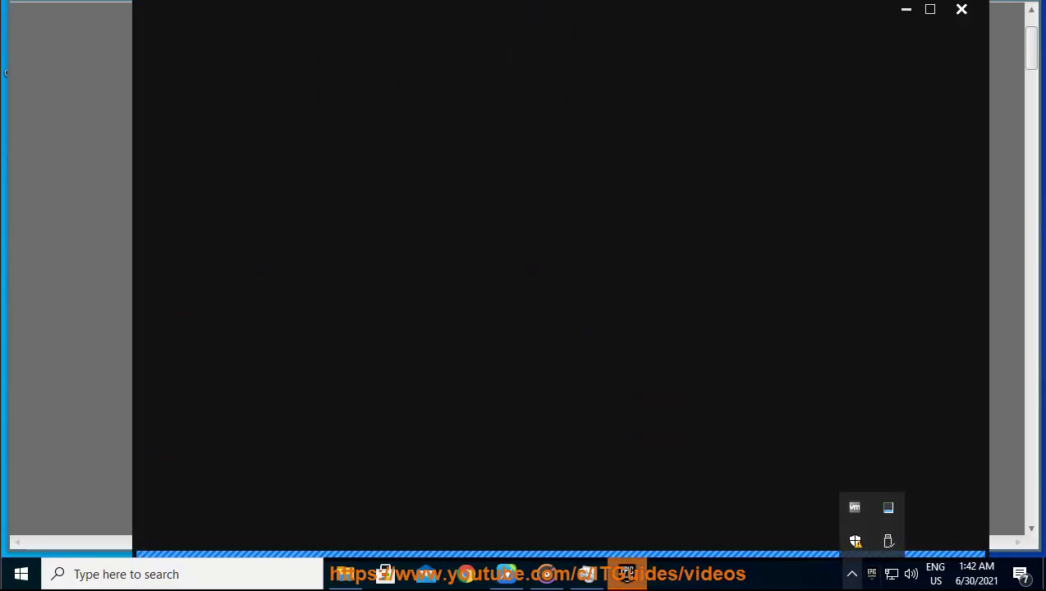
left_click(851, 574)
right_click(838, 540)
left_click(862, 524)
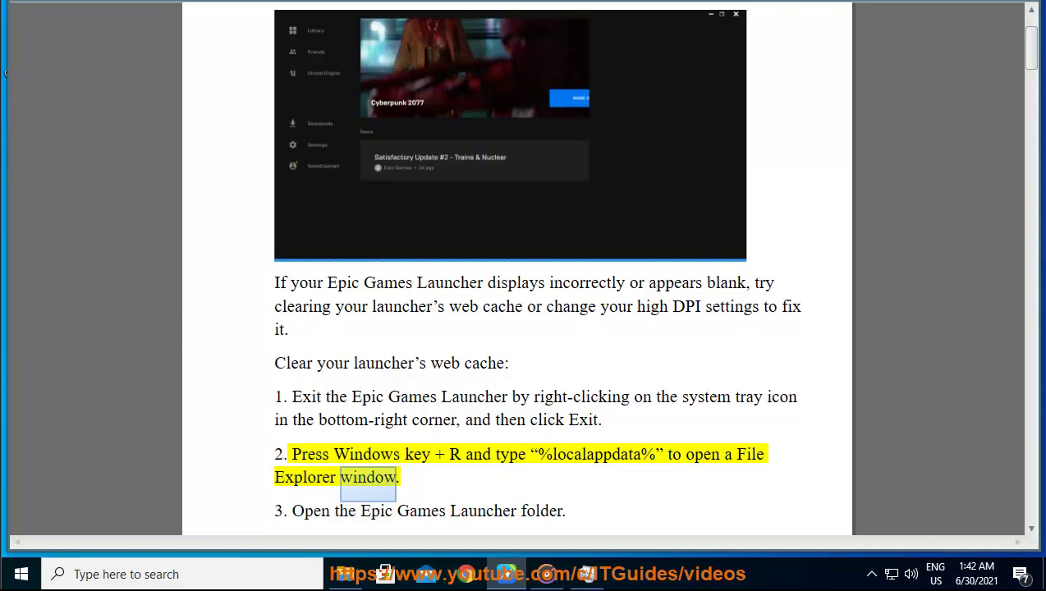
scroll(518, 328, "down", 1)
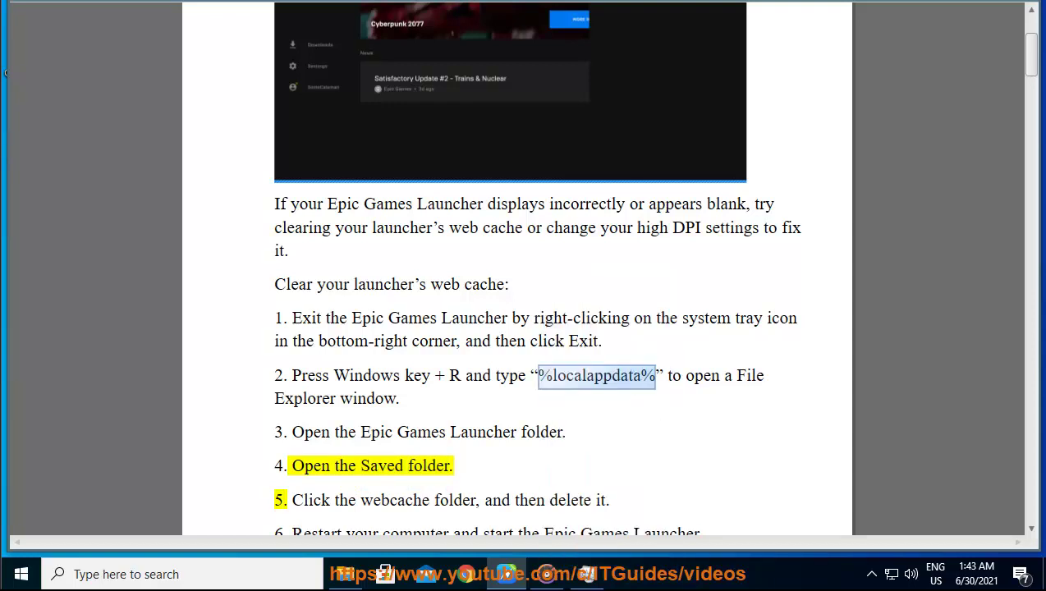
Step: Open %localappdata% with Run and place the Explorer window beside the article
key("super+r")
key("Return")
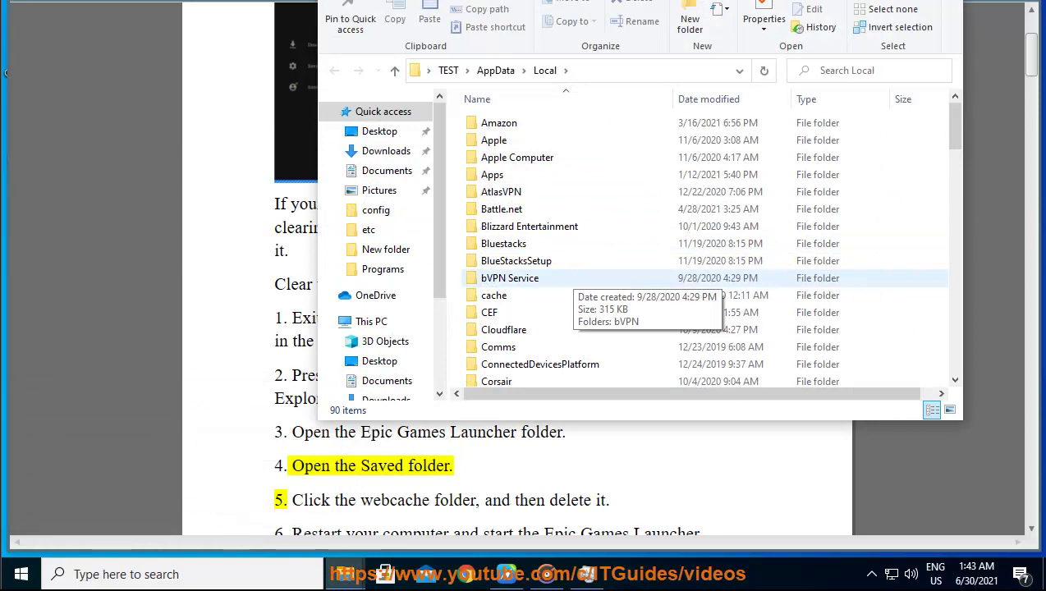
left_click_drag(574, 0, 764, 0)
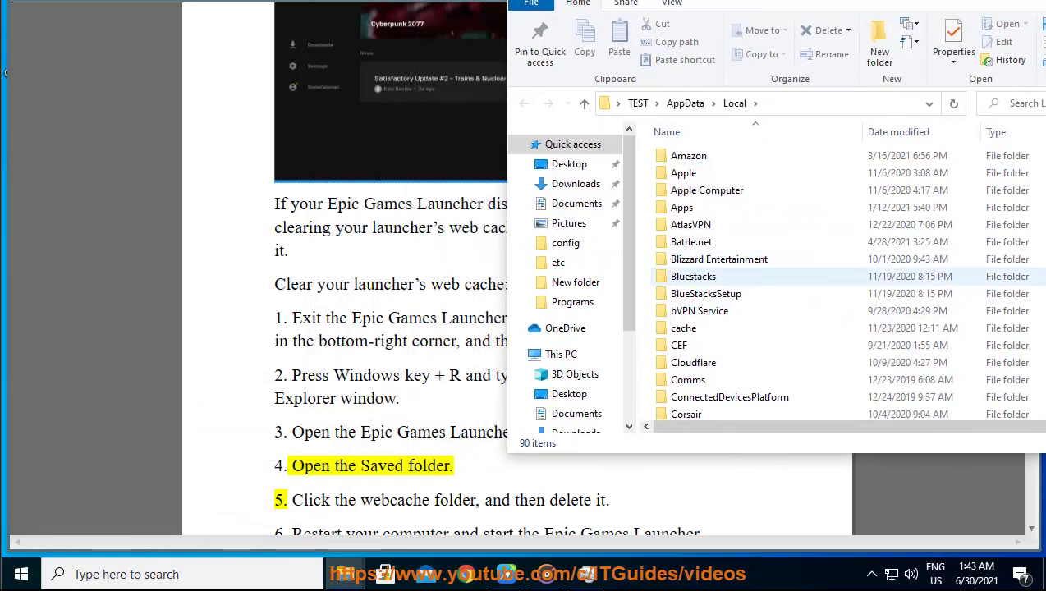
scroll(727, 345, "down", 2)
scroll(726, 353, "down", 2)
scroll(698, 376, "down", 1)
Step: Browse into EpicGamesLauncher > Saved and select the webcache folder
left_click(706, 358)
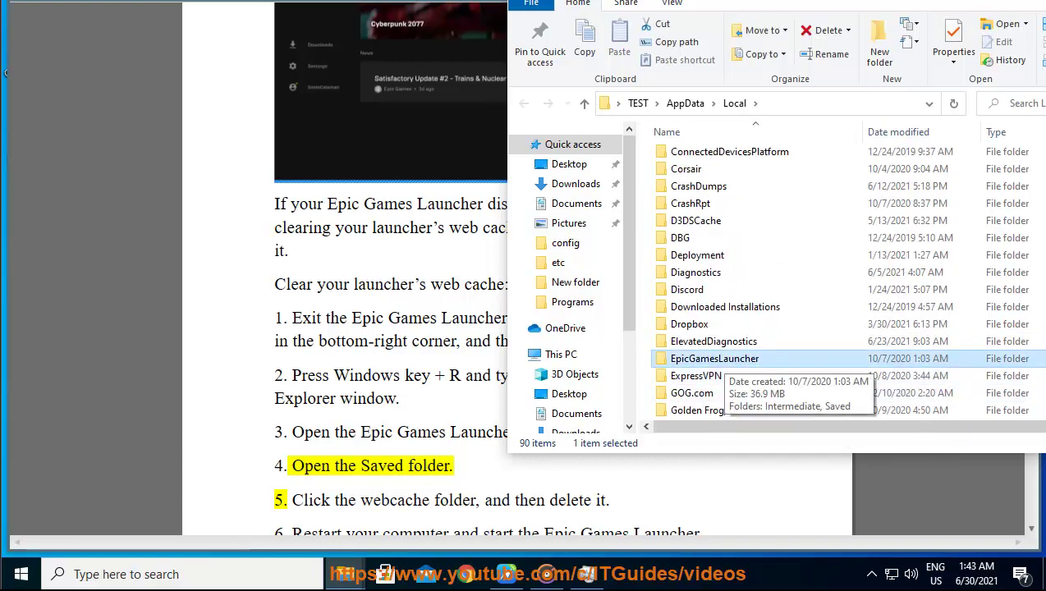
double_click(710, 359)
left_click(683, 174)
key("Return")
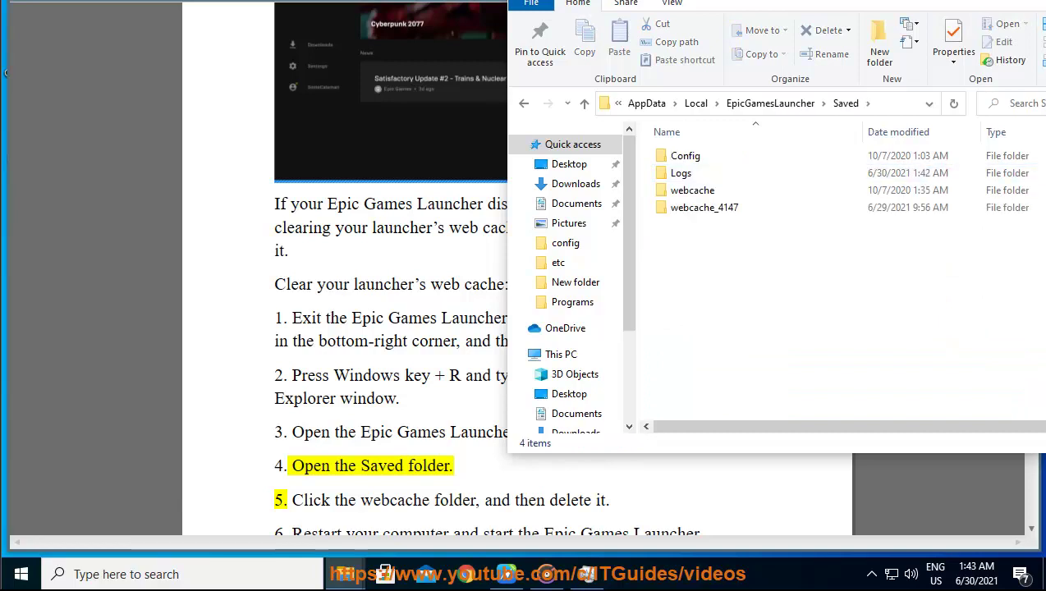
left_click(692, 190)
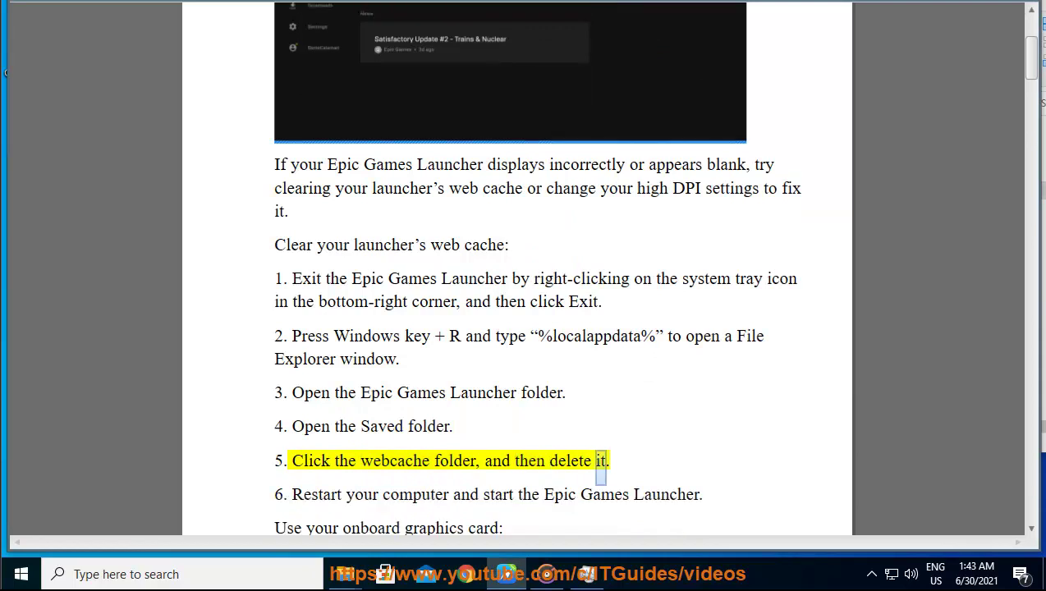
Step: Relaunch the Epic Games Launcher by searching 'EP' from the Start menu
left_click(22, 574)
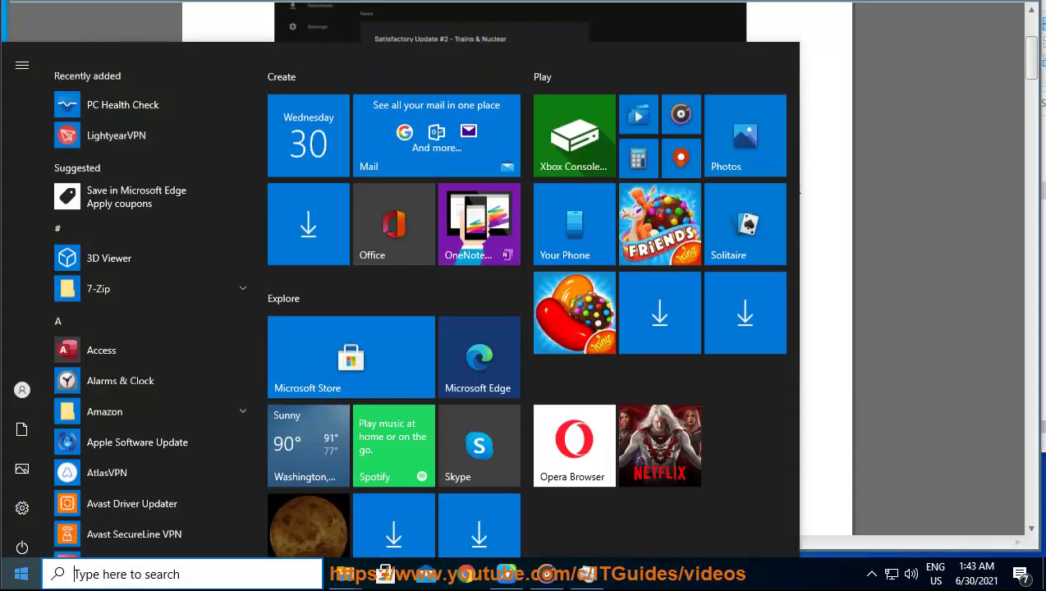
left_click(22, 538)
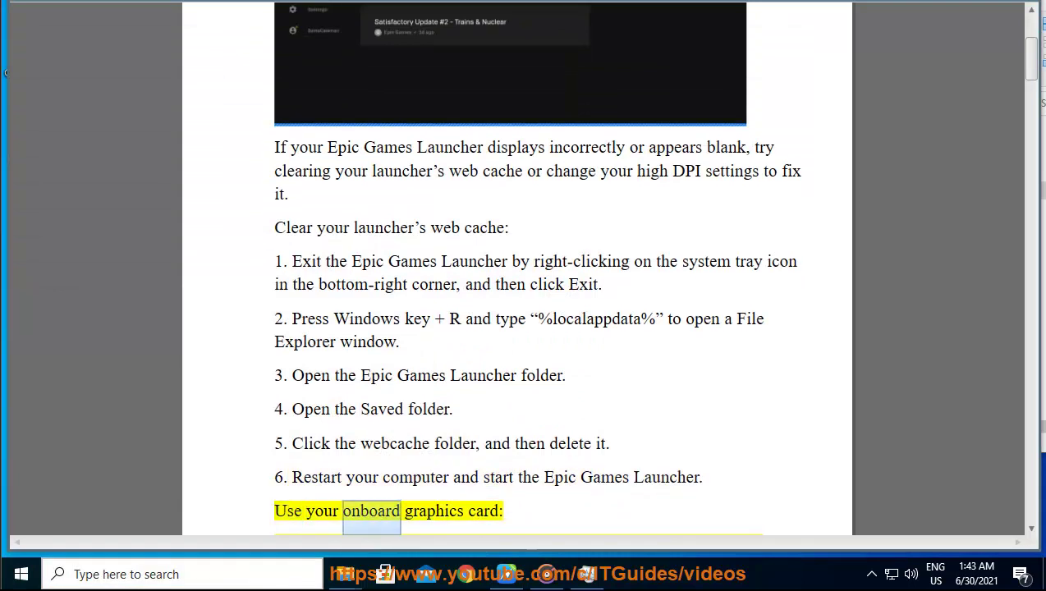
left_click(126, 574)
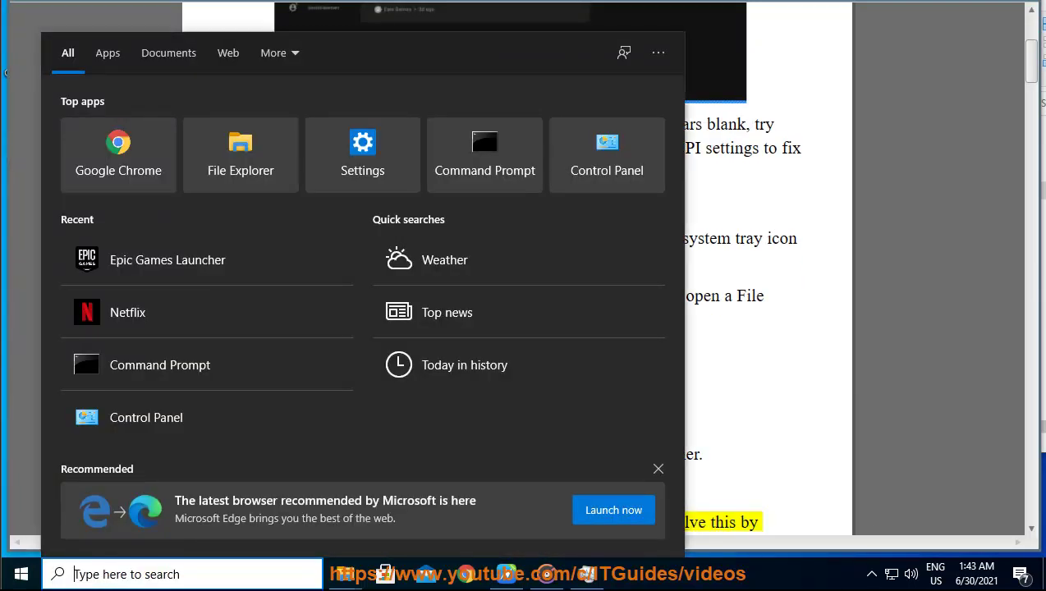
type("EP")
key("Return")
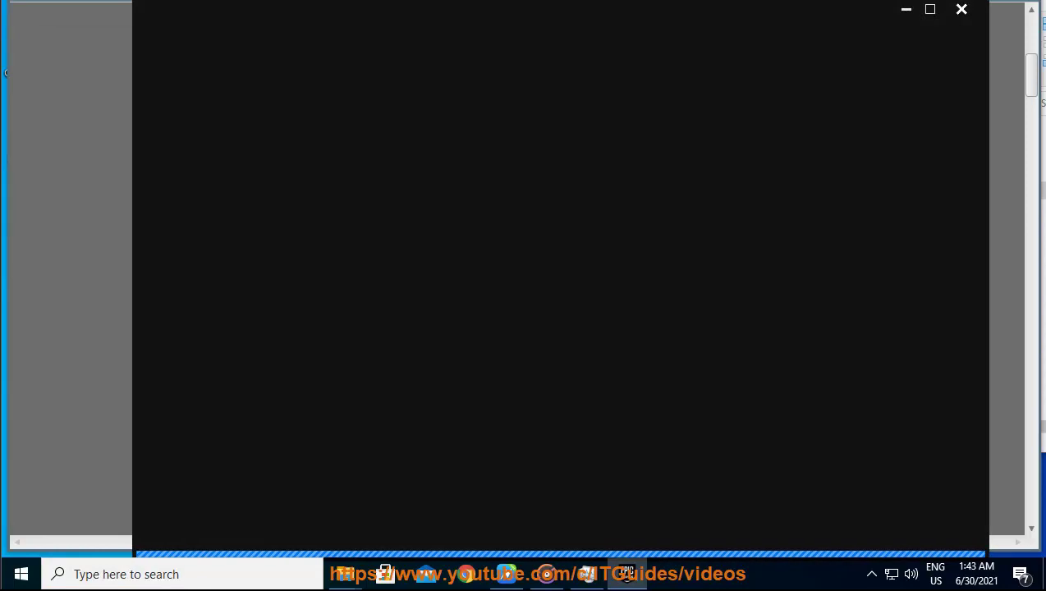
Step: Minimize the blank Epic Games Launcher window
left_click(906, 9)
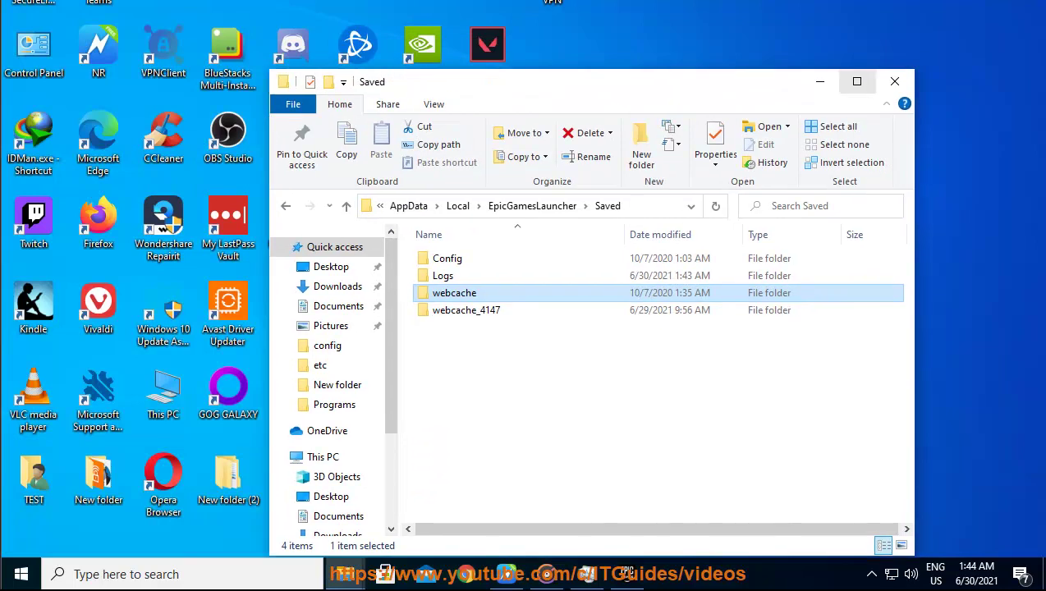
Step: Open the Epic shortcut's Properties Compatibility tab, toggling Windows 8 compatibility mode on then off
left_click(819, 81)
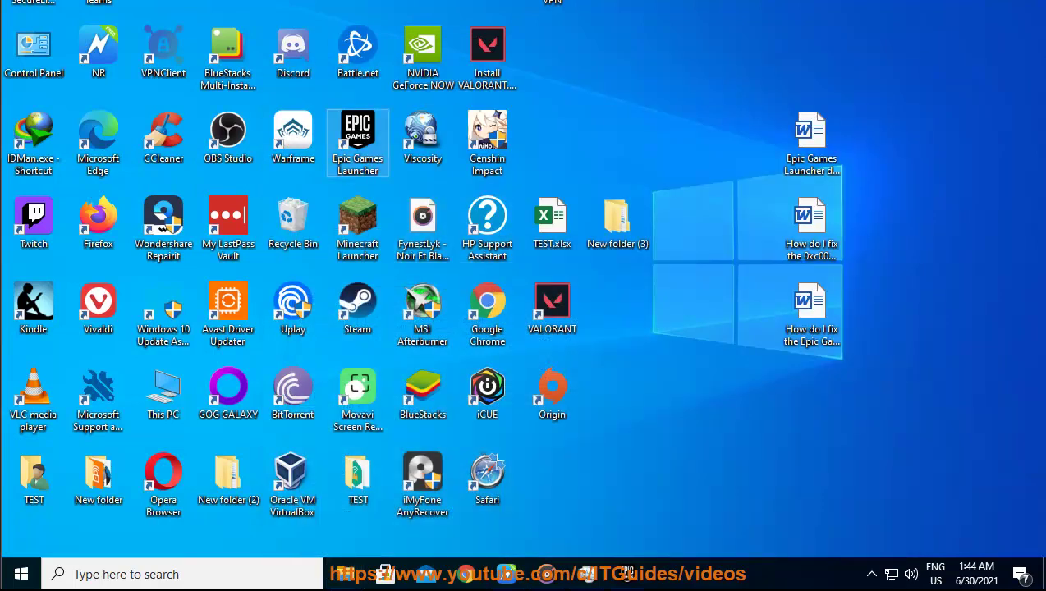
right_click(366, 139)
left_click(411, 542)
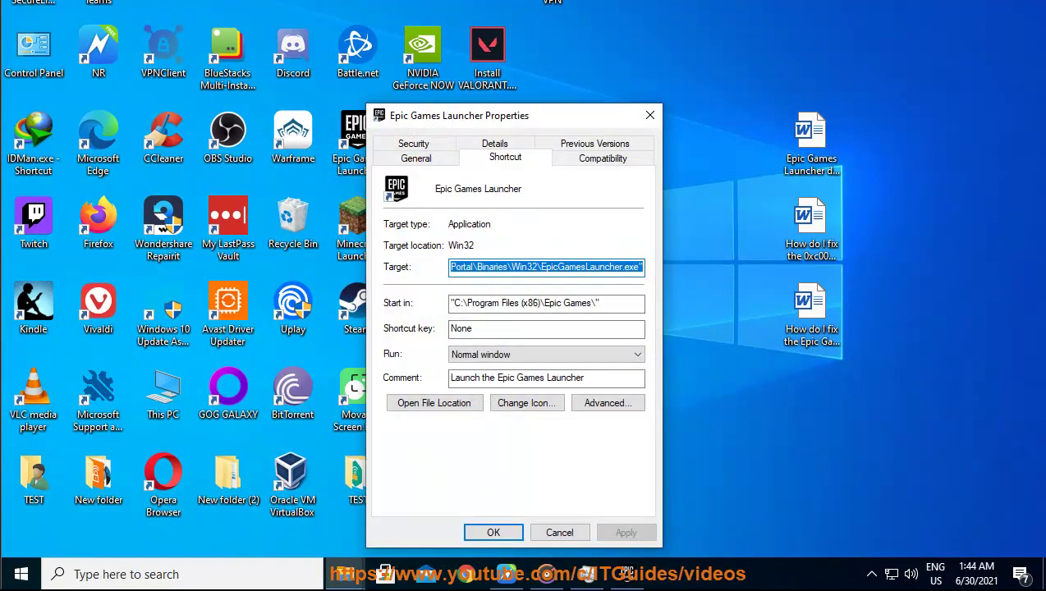
left_click(602, 159)
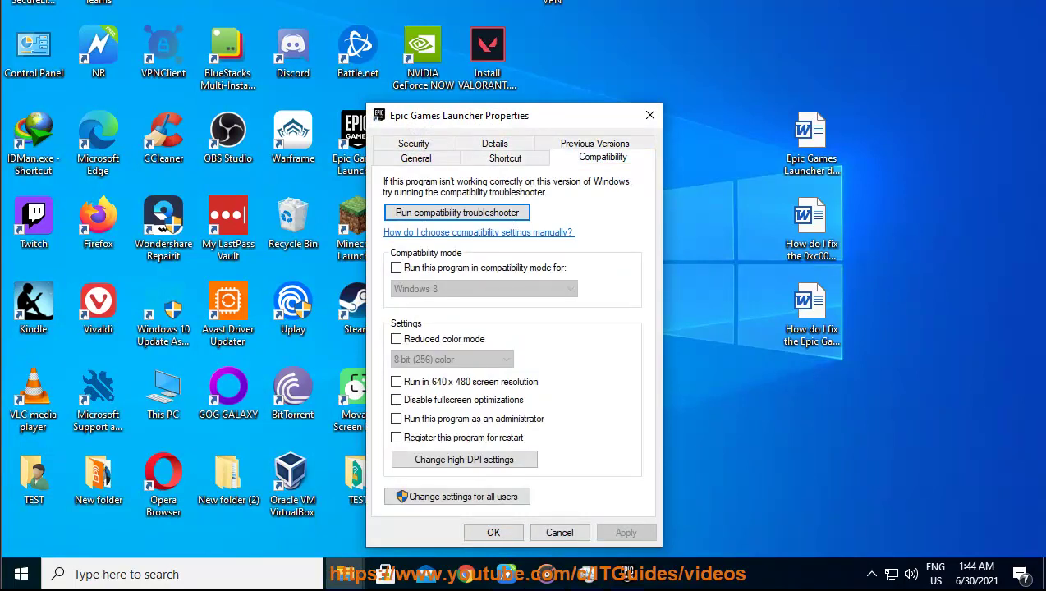
left_click(396, 268)
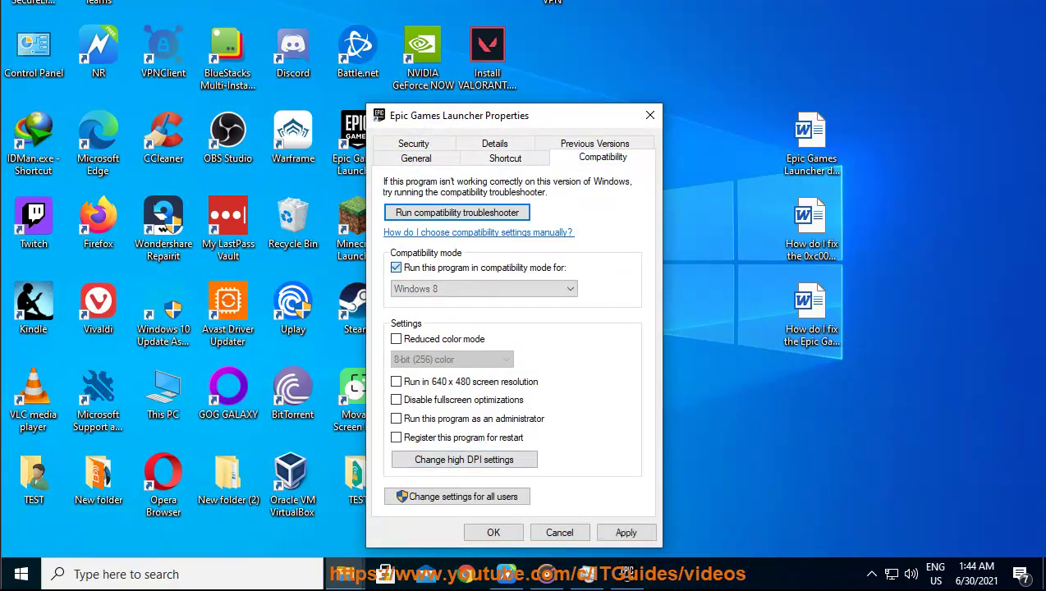
left_click(396, 268)
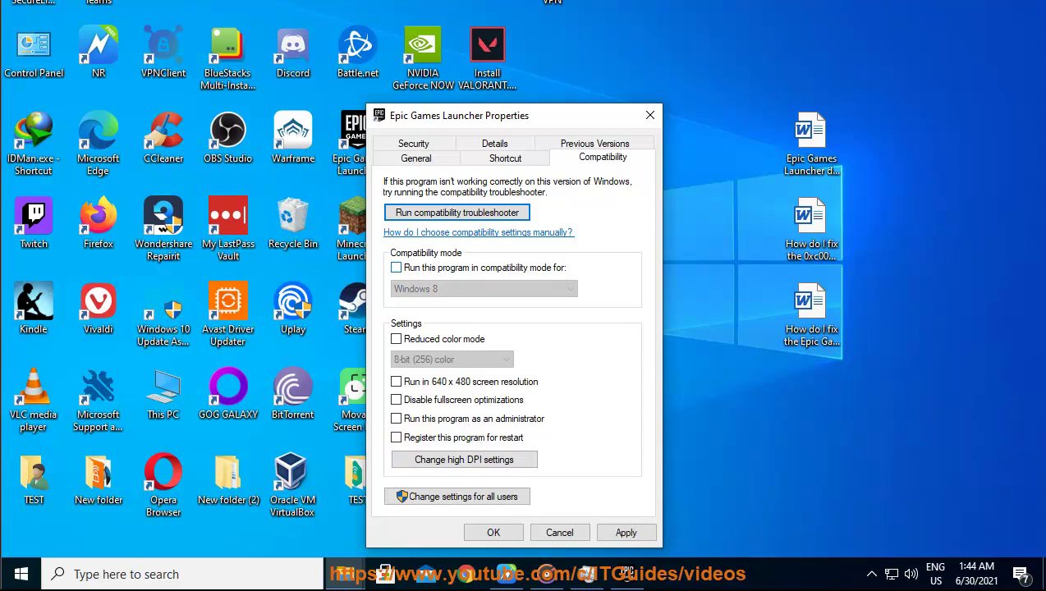
Step: Run the compatibility troubleshooter for the launcher, then close it
left_click(456, 213)
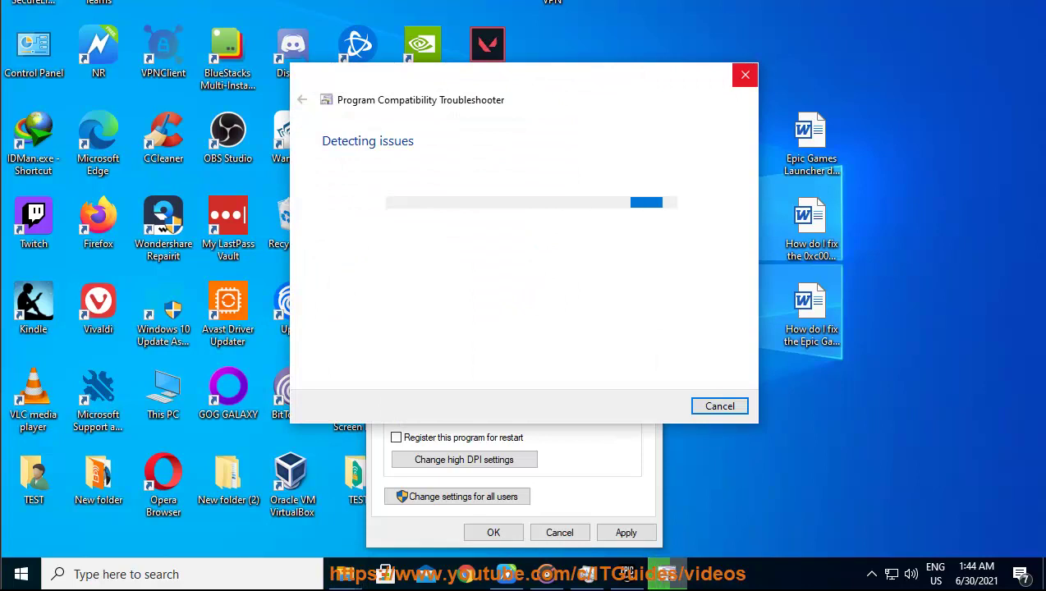
left_click(745, 75)
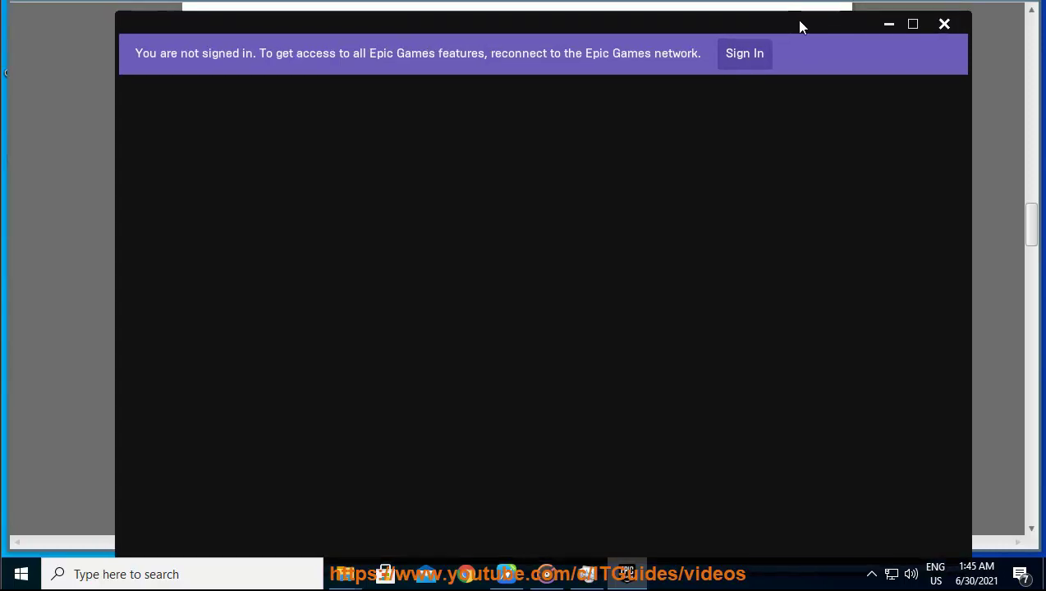
Step: Minimize the launcher, bring back its Properties window, and choose Change high DPI settings
left_click(888, 24)
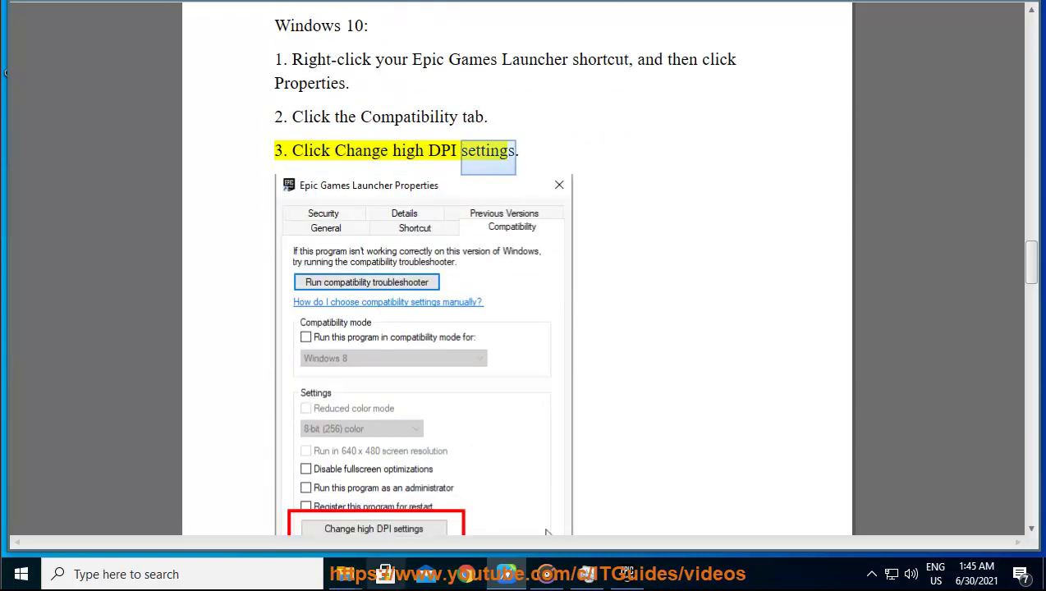
mouse_move(344, 574)
left_click(579, 493)
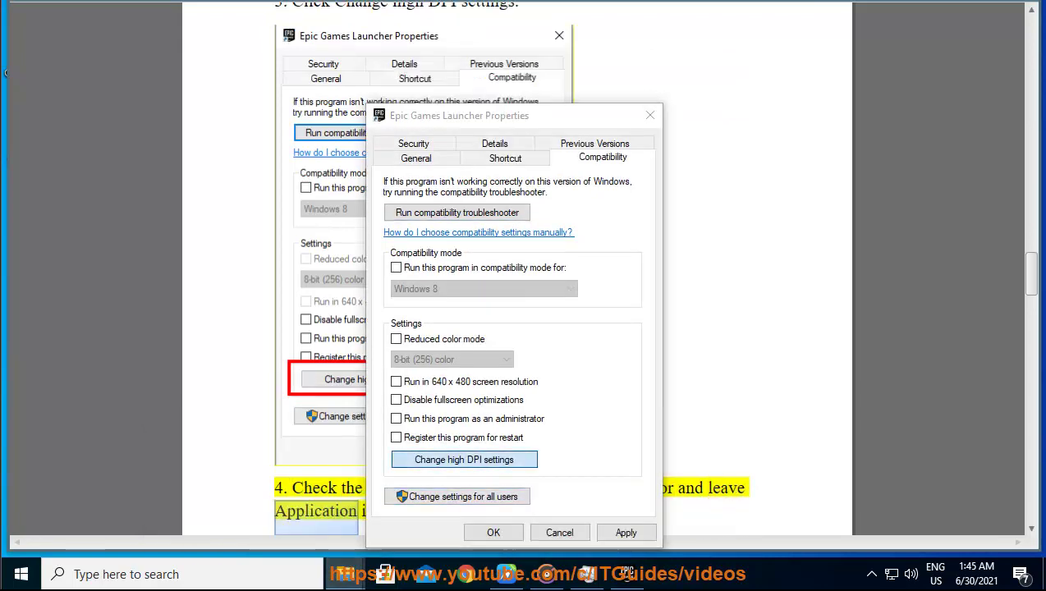
left_click(464, 459)
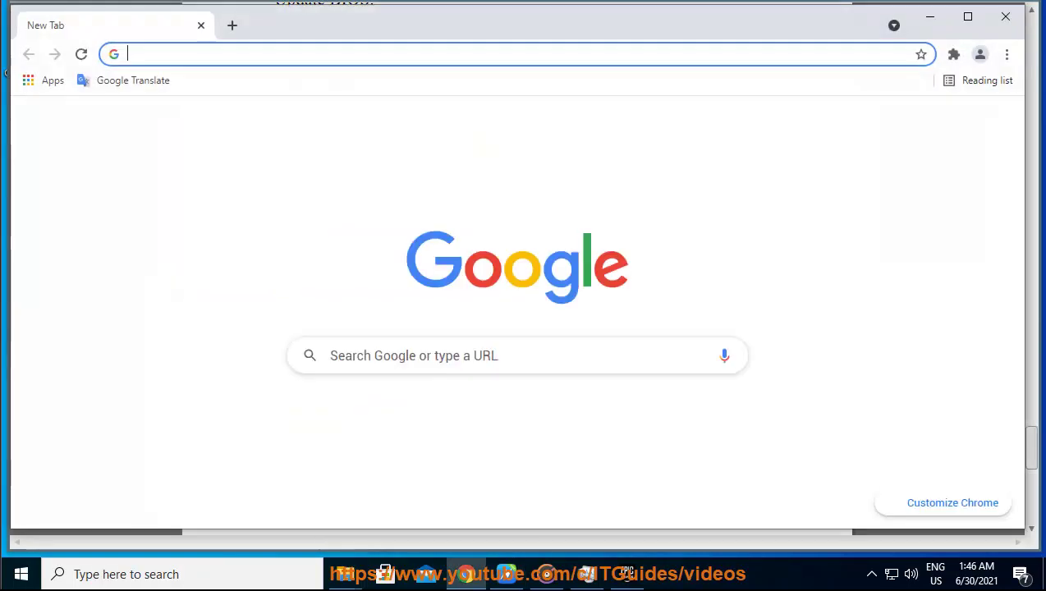
Step: Type 'UPDATE B' into the Chrome address bar to search for a BIOS update
type("UPDATE")
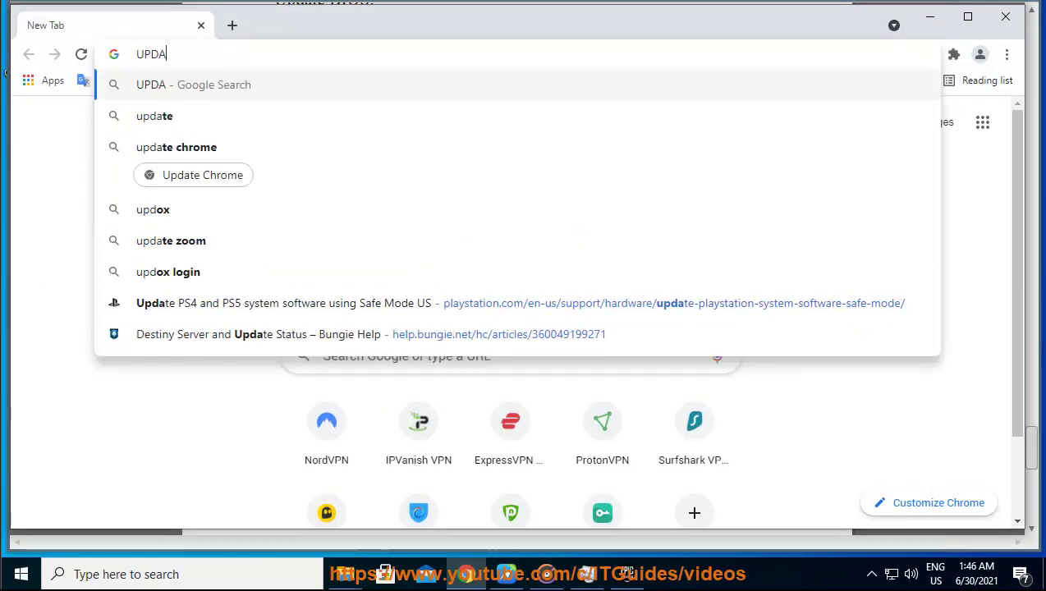